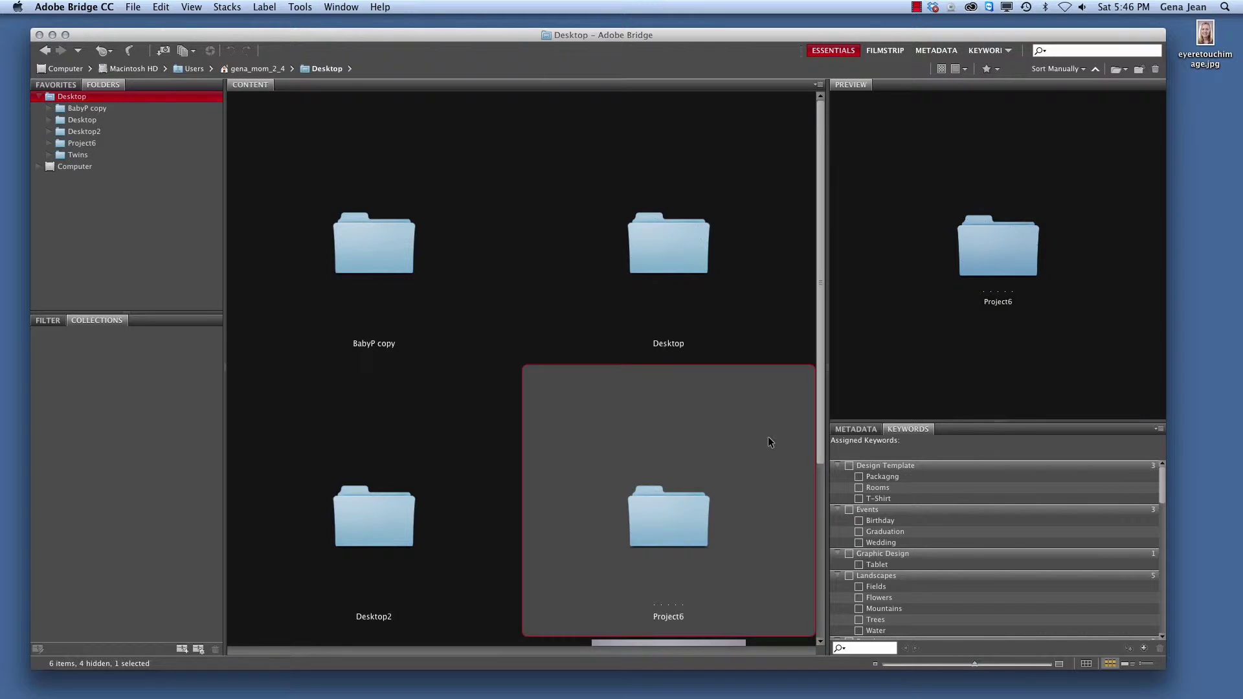
# Step: Open the portrait eyeretouchimage.jpg from the Desktop folder in Photoshop
pyautogui.scroll(-4, 768, 442)
pyautogui.scroll(4, 768, 442)
pyautogui.scroll(-4, 759, 442)
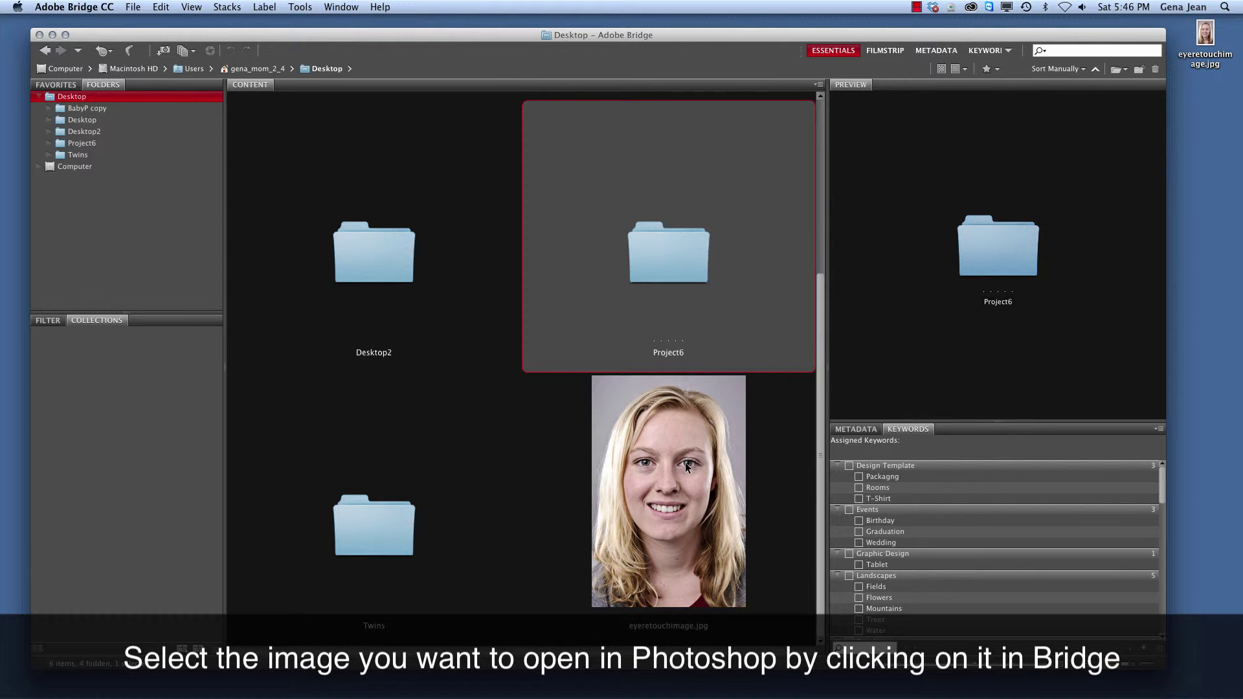
pyautogui.click(681, 466)
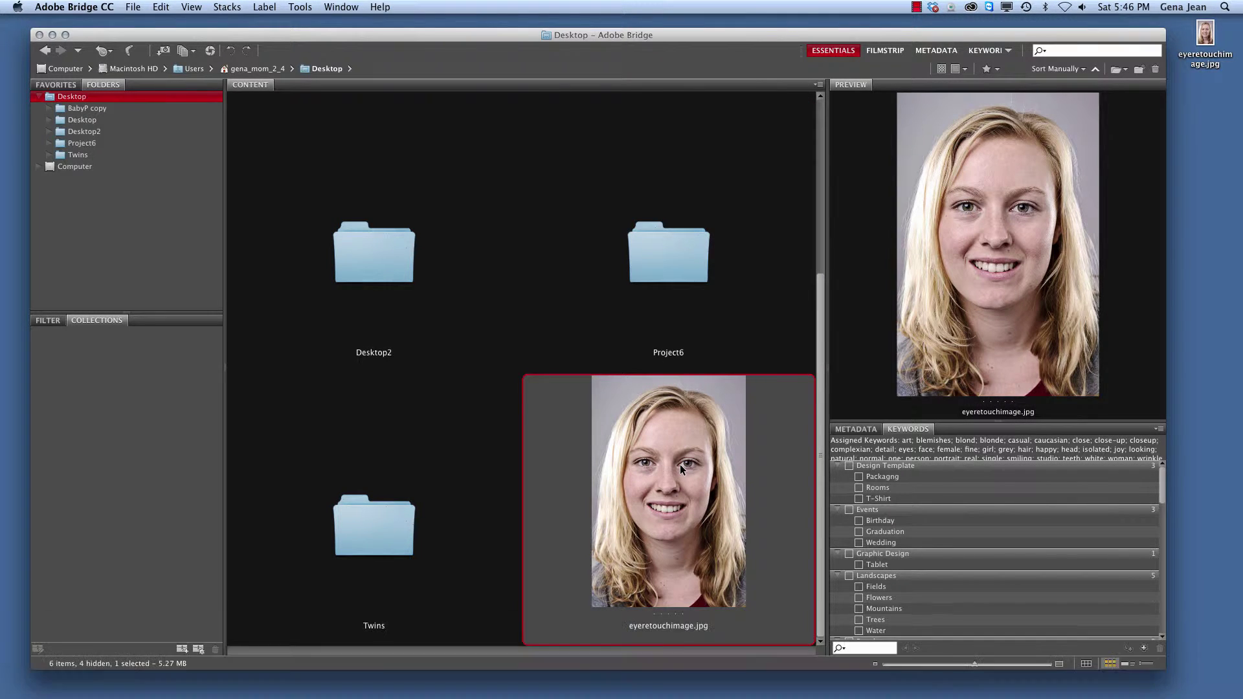
pyautogui.doubleClick(679, 464)
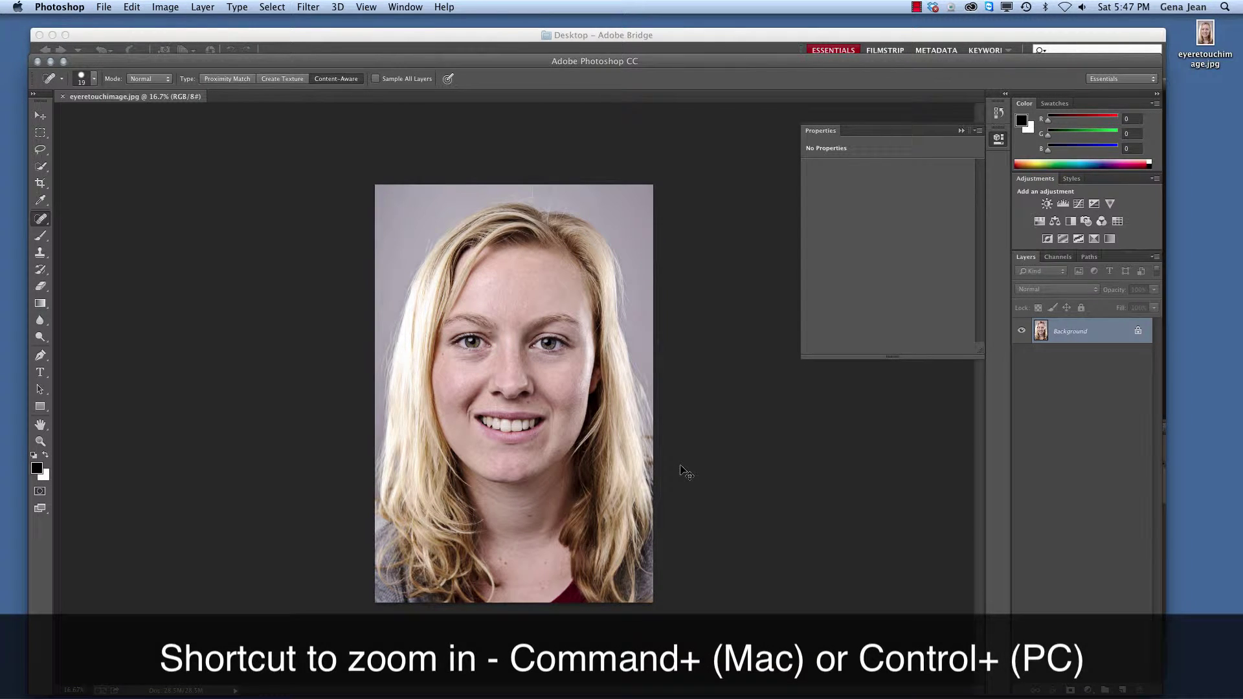
# Step: Use the Clone Stamp tool to sample clean eye white and paint it over the outer white of the image-left eye
pyautogui.press('super+equal')
pyautogui.press('super+equal')
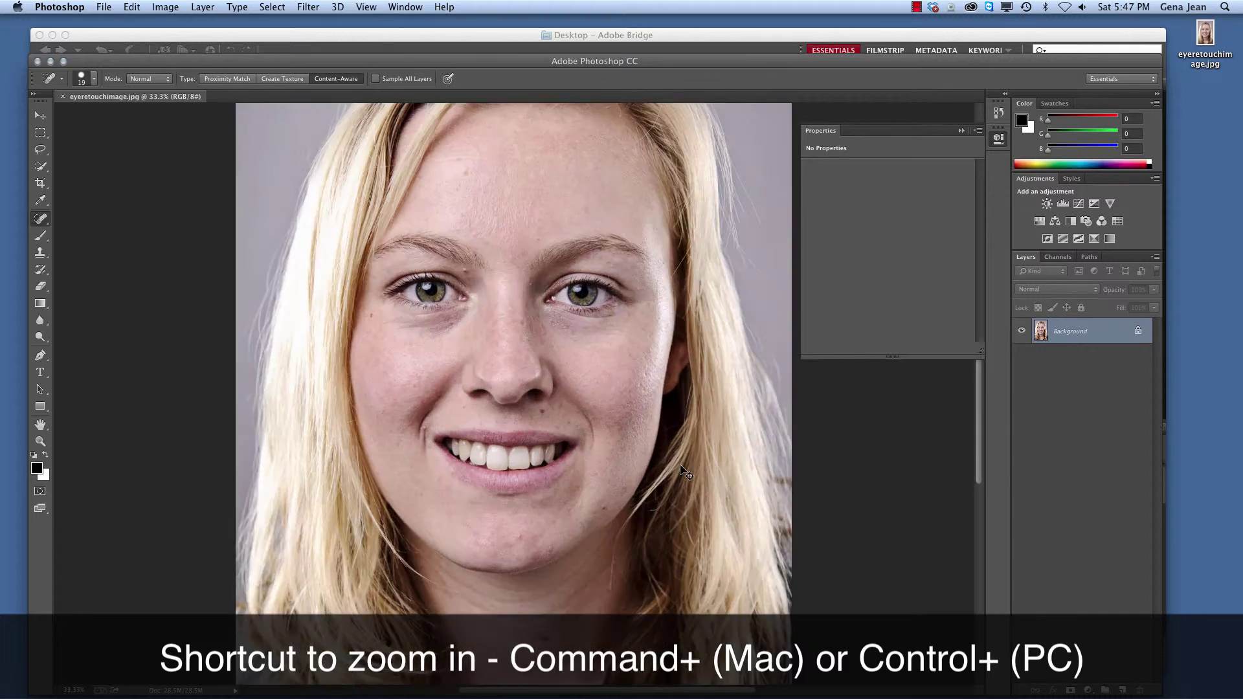
pyautogui.press('super+equal')
pyautogui.press('super+equal')
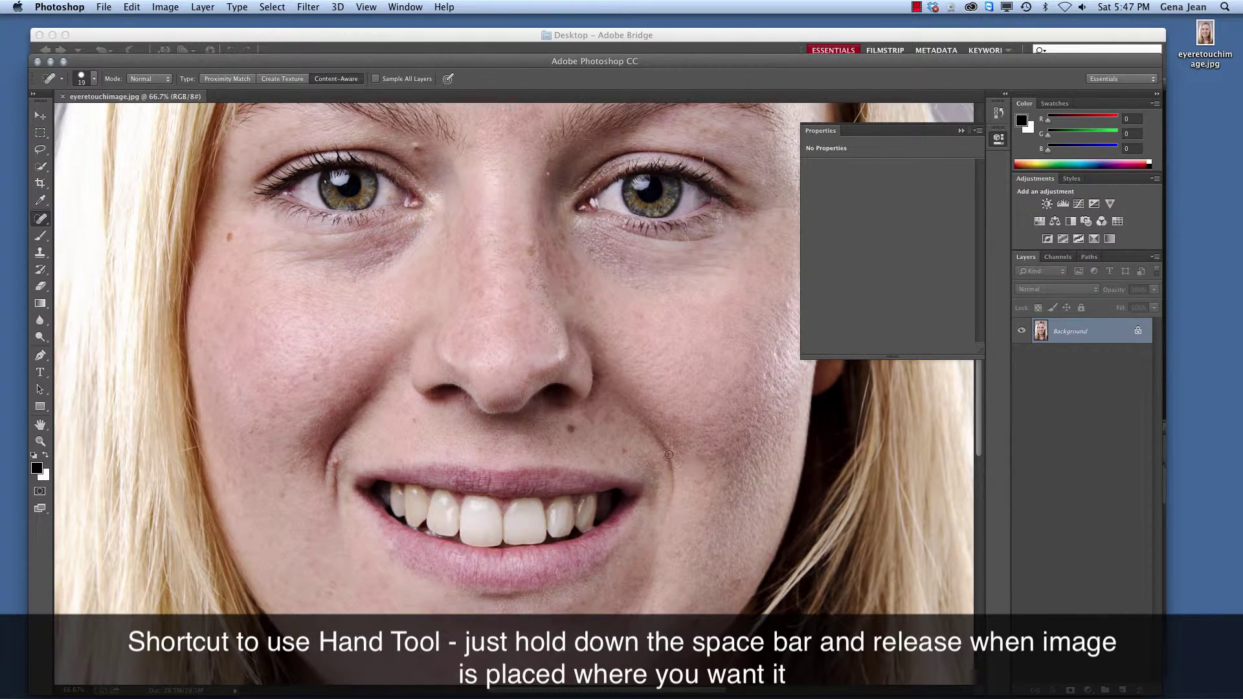
pyautogui.moveTo(679, 344); pyautogui.dragTo(688, 575)
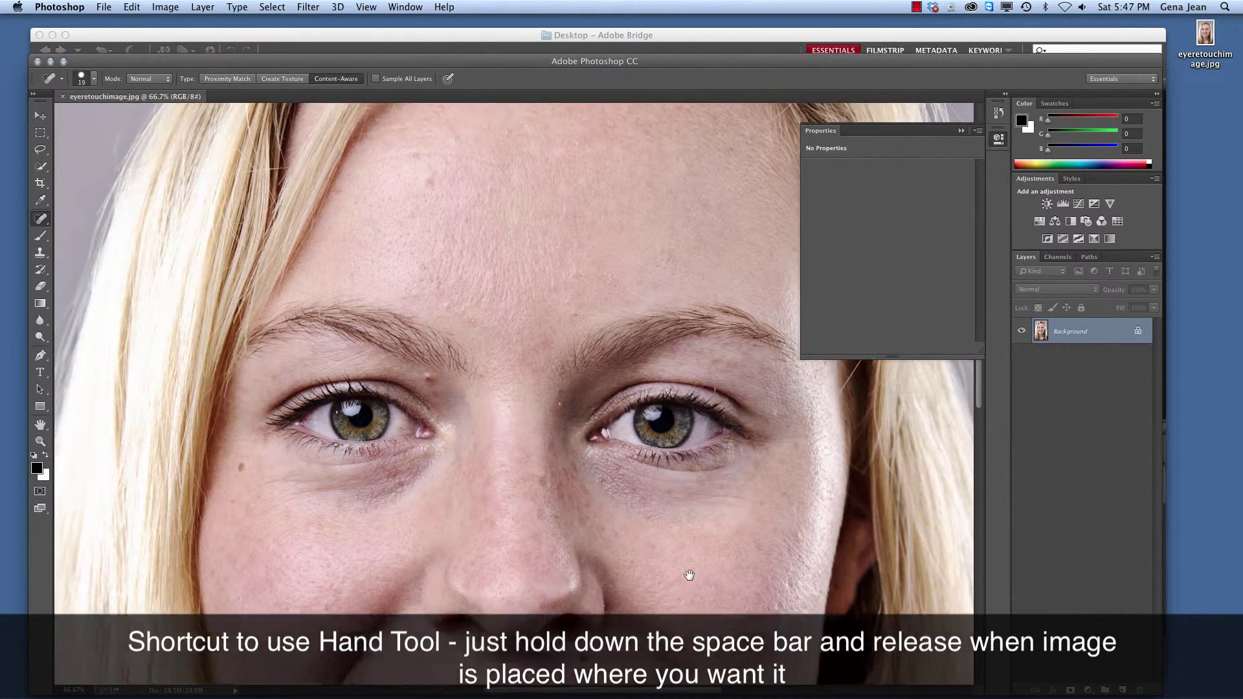
pyautogui.press('super+equal')
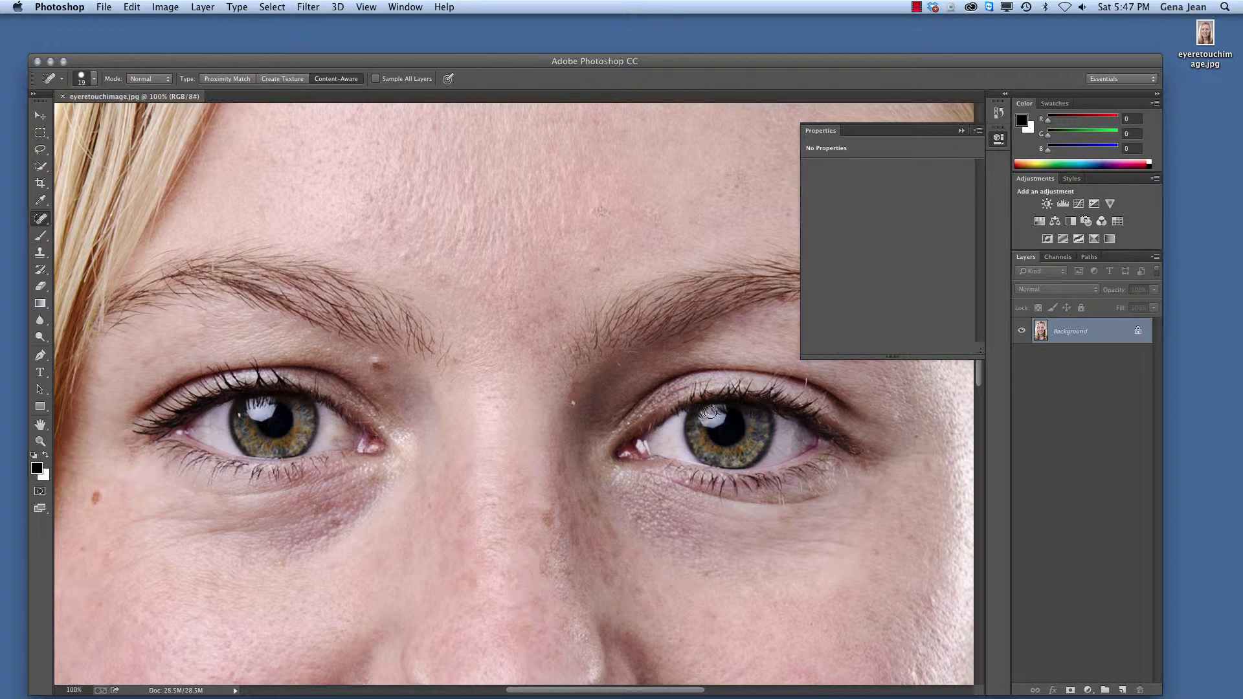
pyautogui.moveTo(277, 408); pyautogui.dragTo(269, 405)
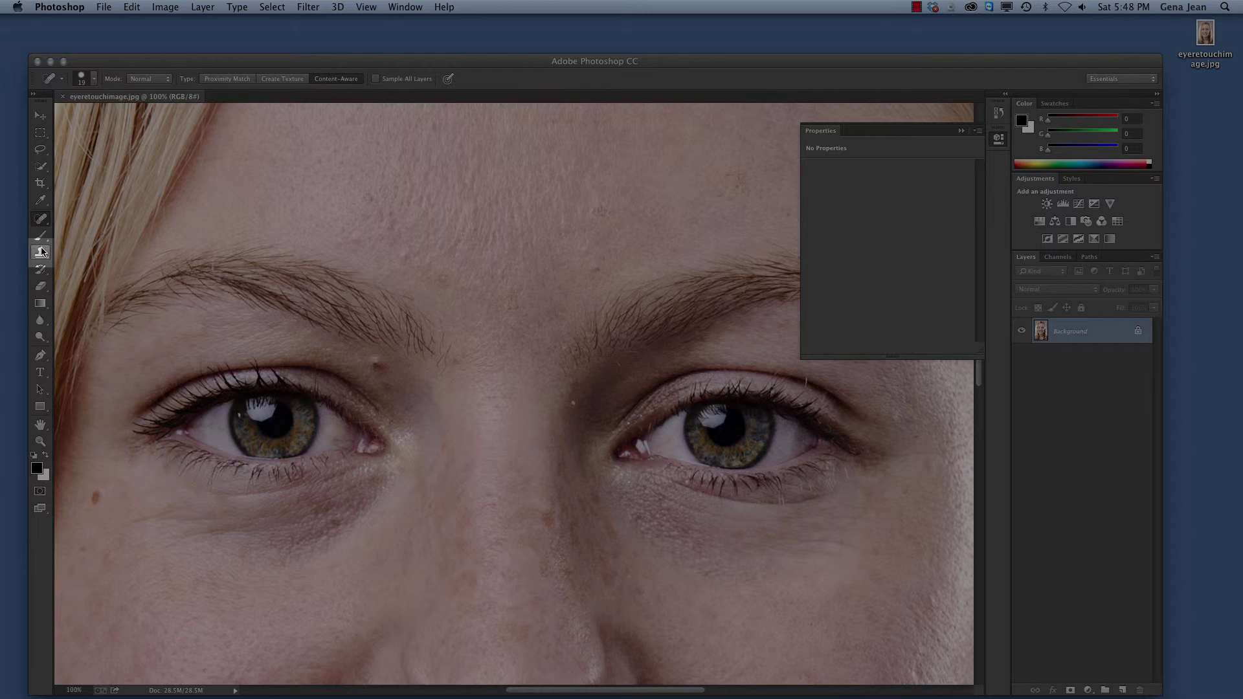
pyautogui.click(40, 253)
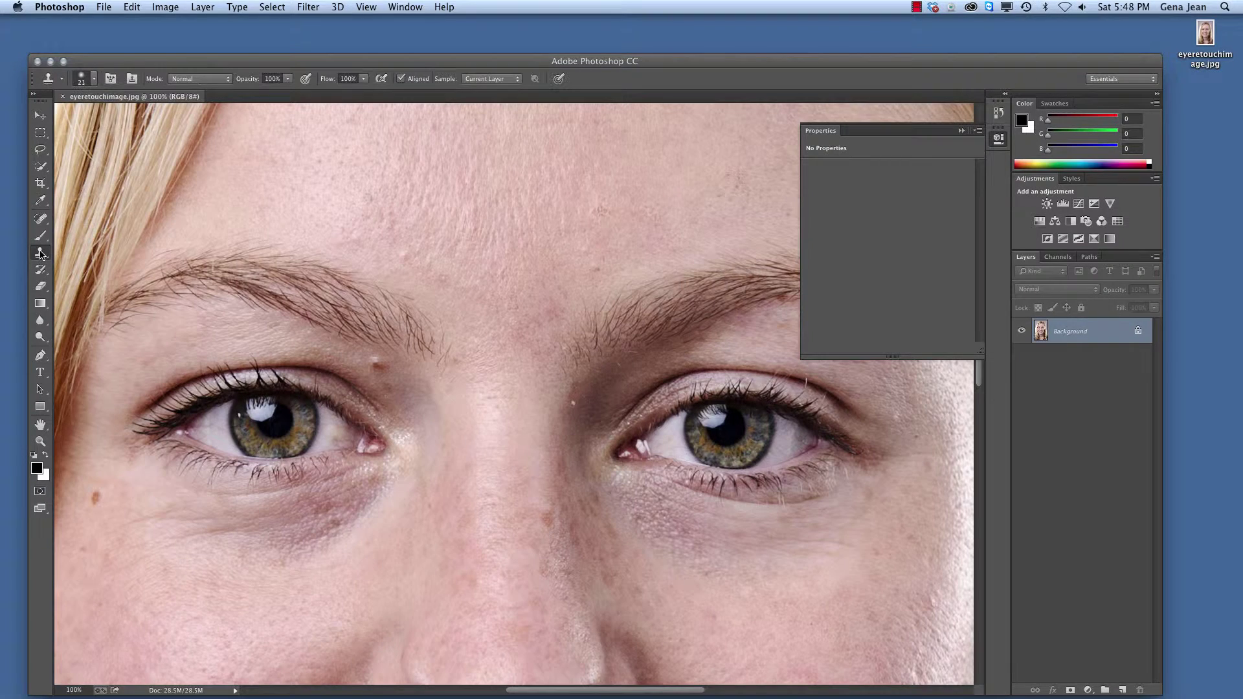
pyautogui.click(40, 253)
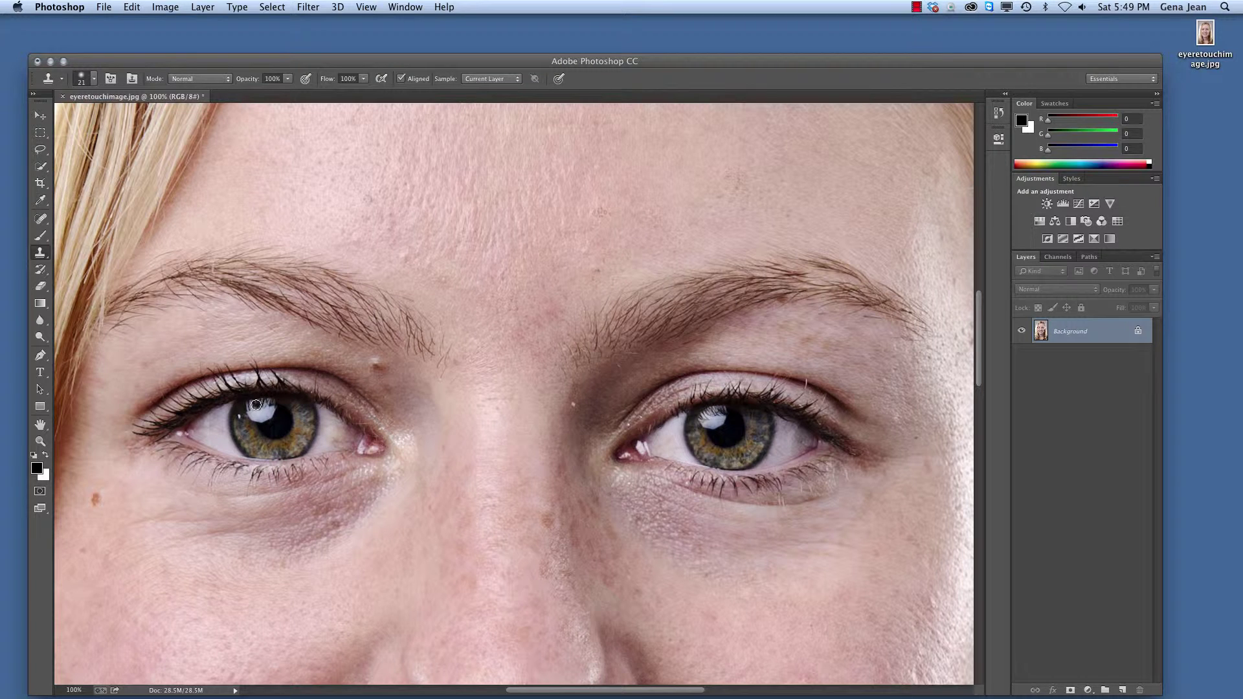
pyautogui.keyDown('alt'); pyautogui.click(219, 438); pyautogui.keyUp('alt')
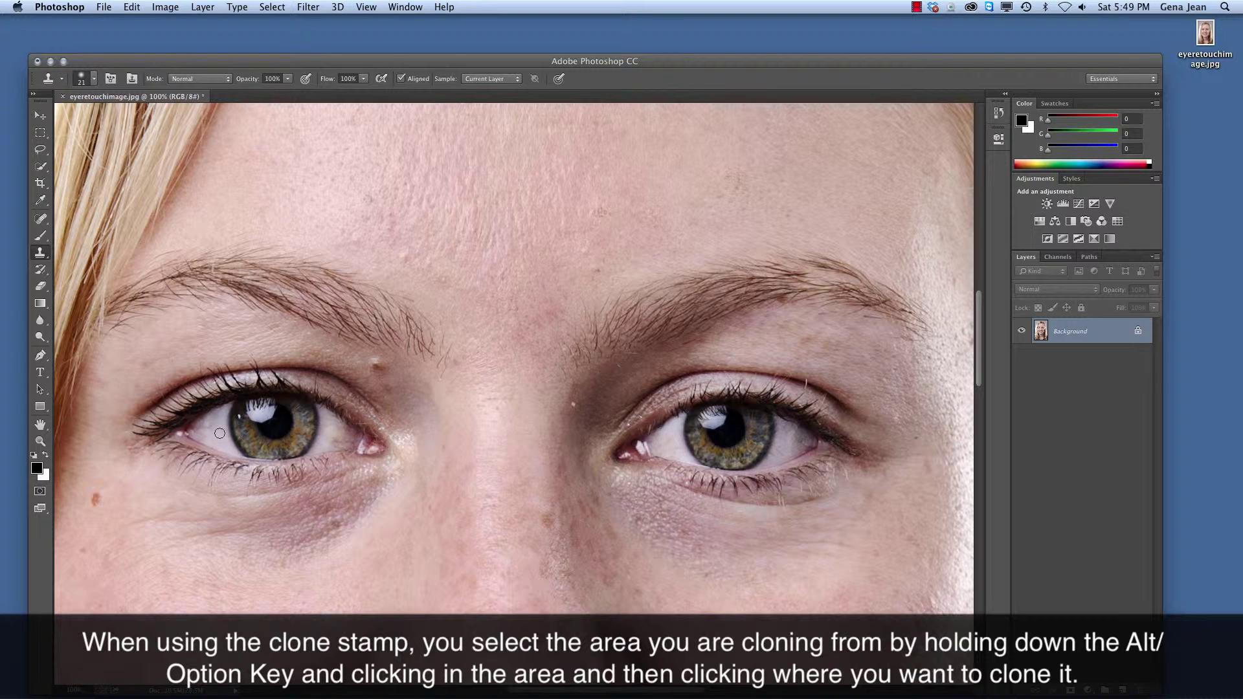
pyautogui.moveTo(212, 430); pyautogui.dragTo(216, 438)
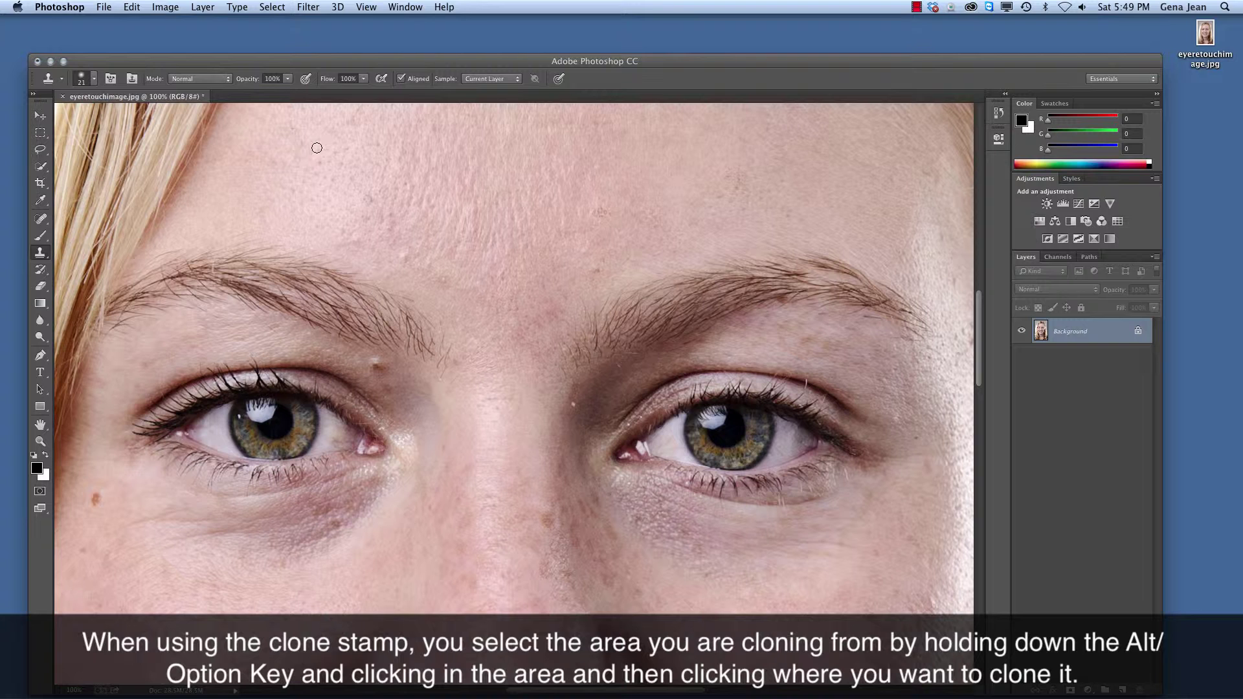
# Step: Set the Clone Stamp opacity to 17% and soften the red veins on both sides of the iris in the image-left eye
pyautogui.click(289, 78)
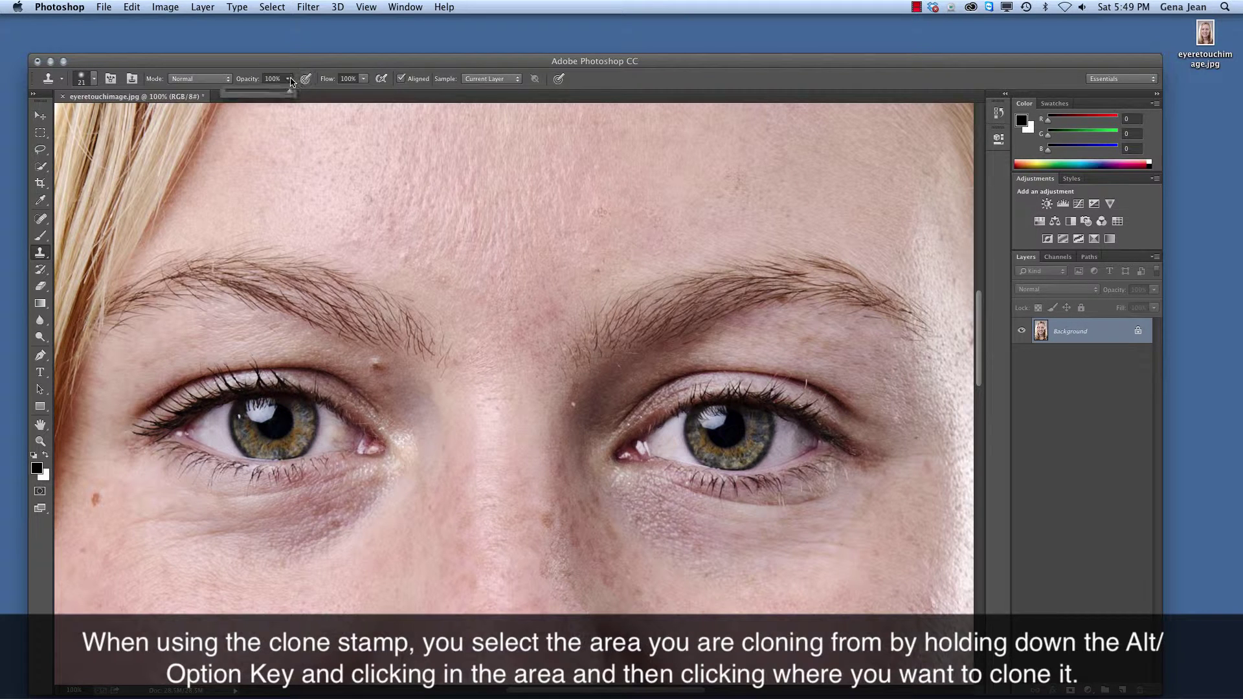
pyautogui.moveTo(290, 91); pyautogui.dragTo(238, 96)
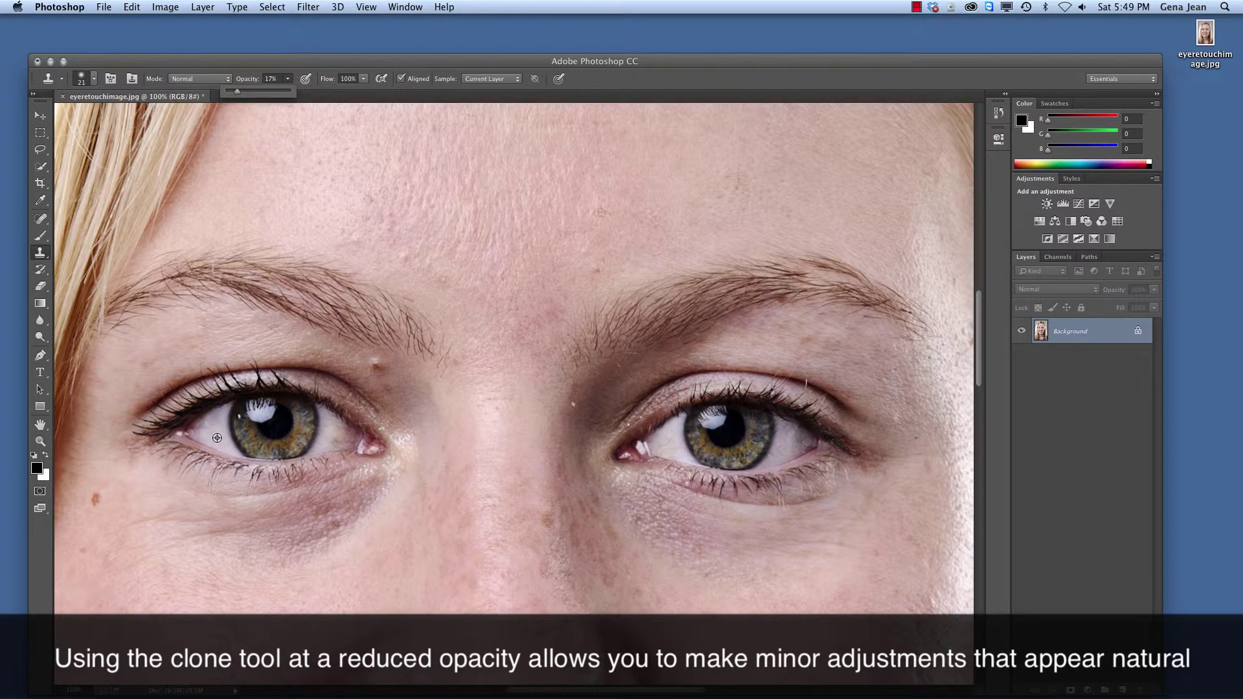
pyautogui.keyDown('alt'); pyautogui.click(217, 438); pyautogui.keyUp('alt')
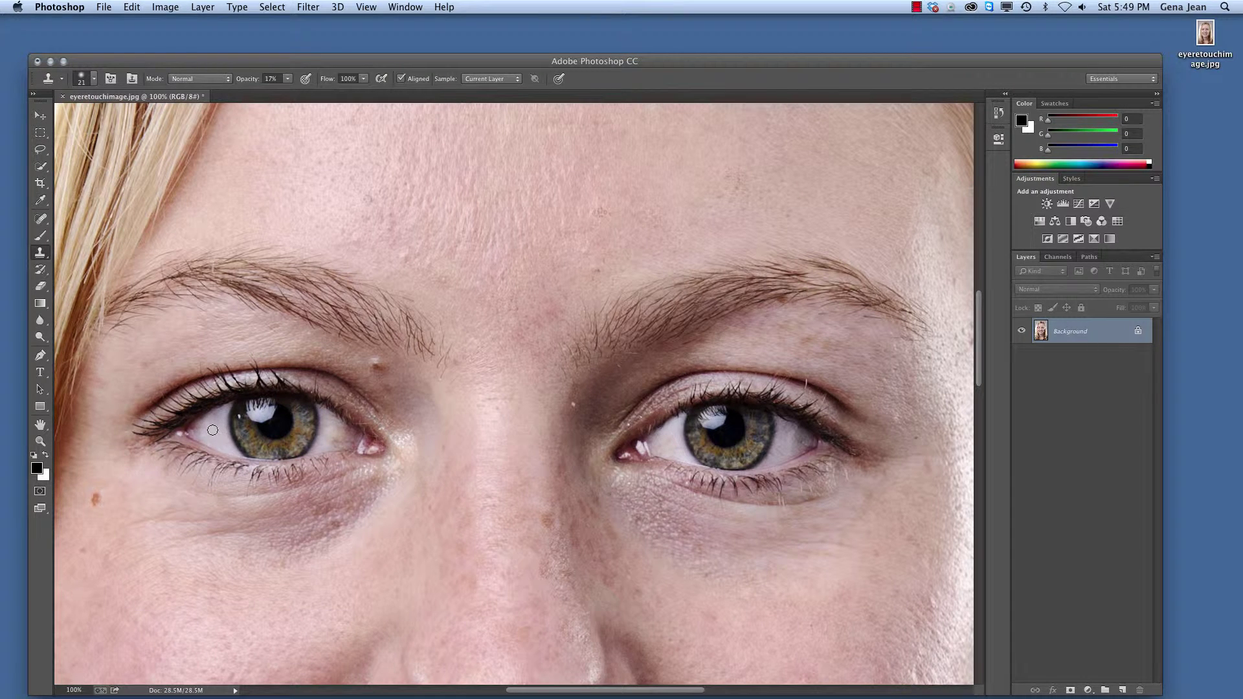
pyautogui.moveTo(212, 430)
pyautogui.mouseDown()
pyautogui.moveTo(202, 429)
pyautogui.moveTo(212, 426)
pyautogui.mouseUp()
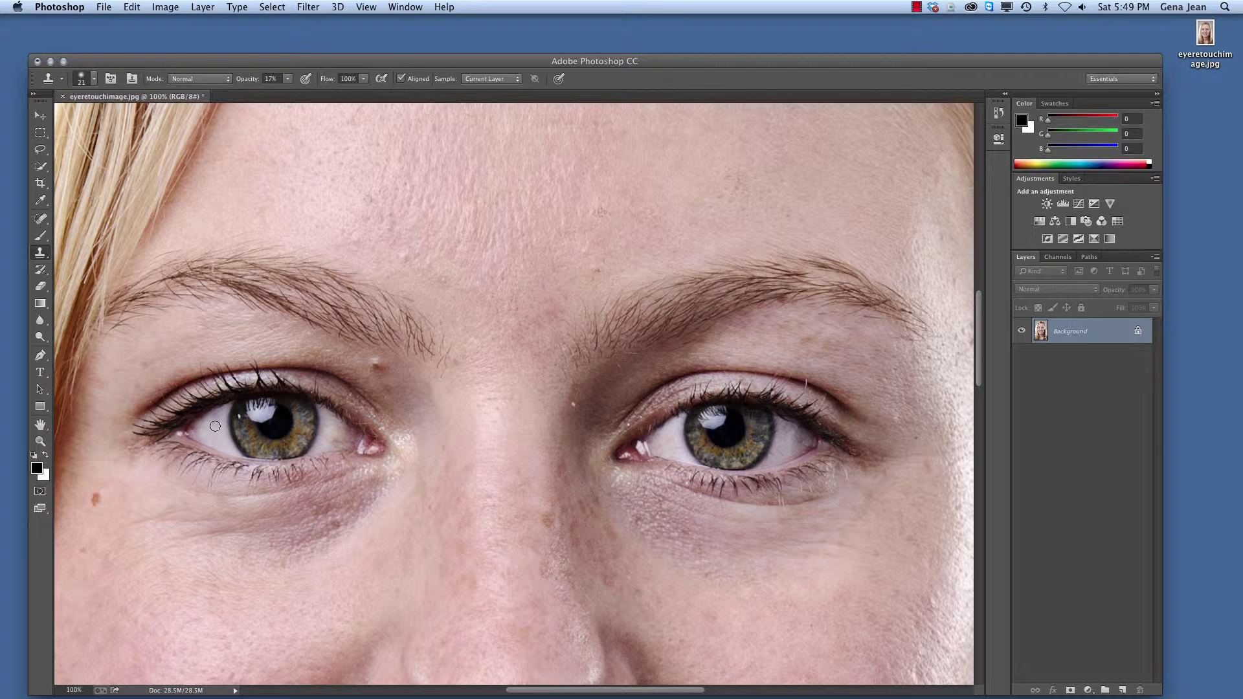
pyautogui.moveTo(349, 439)
pyautogui.mouseDown()
pyautogui.moveTo(321, 447)
pyautogui.moveTo(340, 443)
pyautogui.moveTo(328, 420)
pyautogui.moveTo(333, 441)
pyautogui.mouseUp()
pyautogui.keyDown('alt'); pyautogui.click(333, 430); pyautogui.keyUp('alt')
pyautogui.click(331, 425)
# Step: Clone clean white over the red veins on both sides of the image-right eye's iris, undoing one unwanted stroke near the inner corner
pyautogui.keyDown('alt'); pyautogui.click(676, 427); pyautogui.keyUp('alt')
pyautogui.moveTo(672, 442); pyautogui.dragTo(663, 445)
pyautogui.keyDown('alt'); pyautogui.click(667, 439); pyautogui.keyUp('alt')
pyautogui.moveTo(783, 450)
pyautogui.mouseDown()
pyautogui.moveTo(805, 457)
pyautogui.moveTo(779, 453)
pyautogui.mouseUp()
pyautogui.keyDown('alt'); pyautogui.click(667, 437); pyautogui.keyUp('alt')
pyautogui.moveTo(764, 429); pyautogui.dragTo(795, 441)
pyautogui.keyDown('alt'); pyautogui.click(788, 433); pyautogui.keyUp('alt')
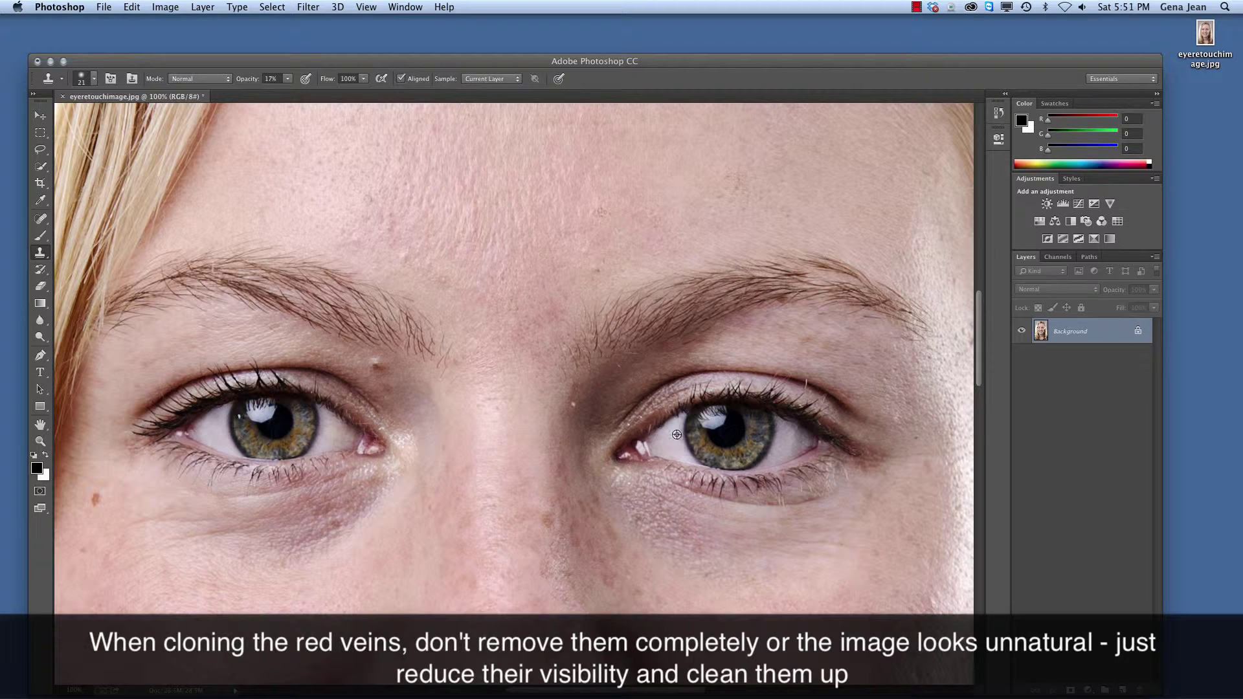
pyautogui.moveTo(659, 437); pyautogui.dragTo(668, 436)
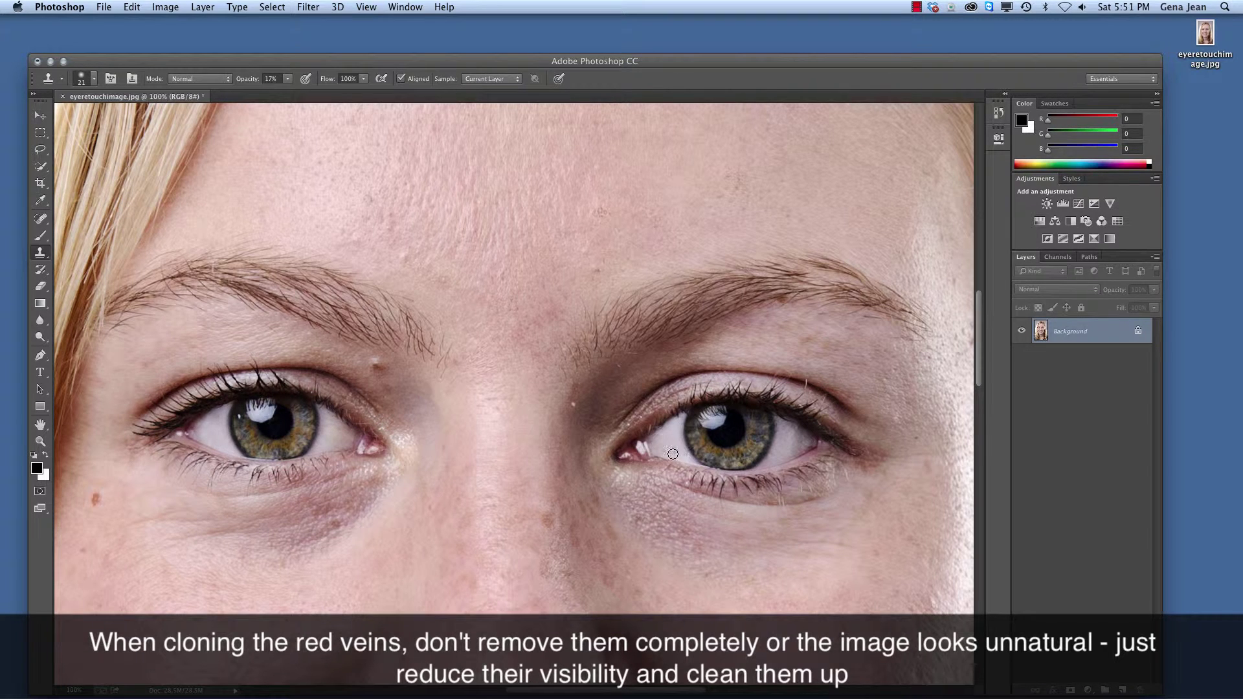
pyautogui.press('super+z')
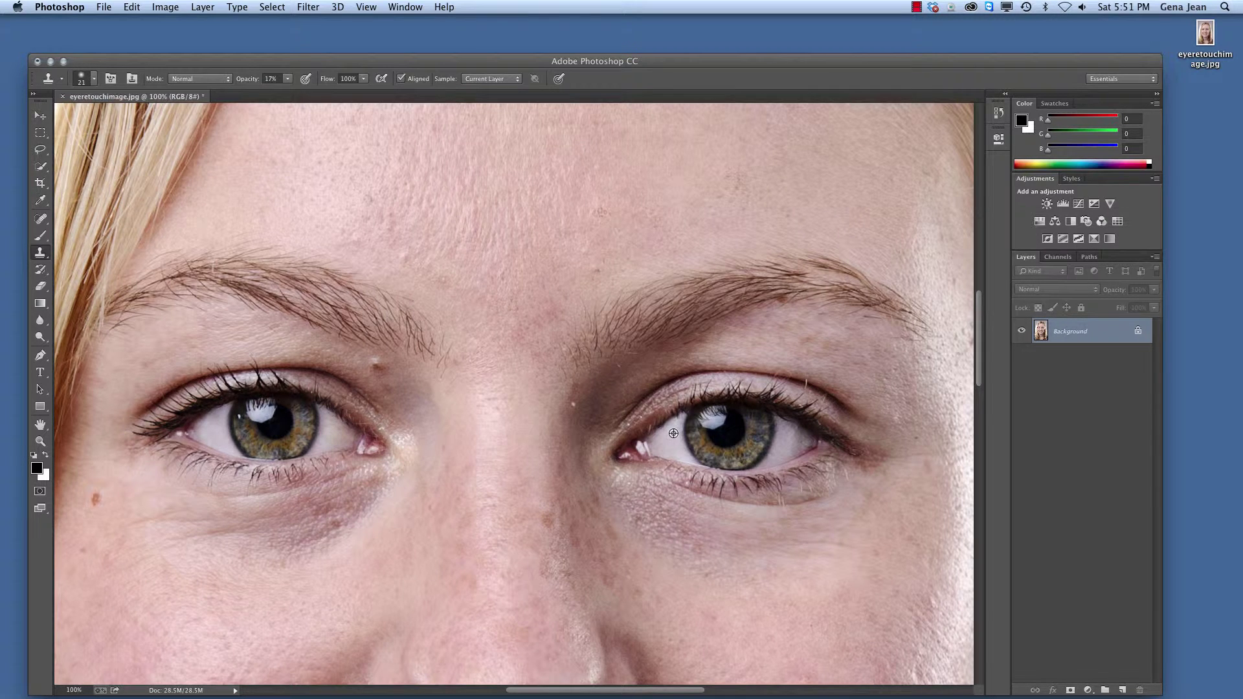
pyautogui.keyDown('alt'); pyautogui.click(674, 432); pyautogui.keyUp('alt')
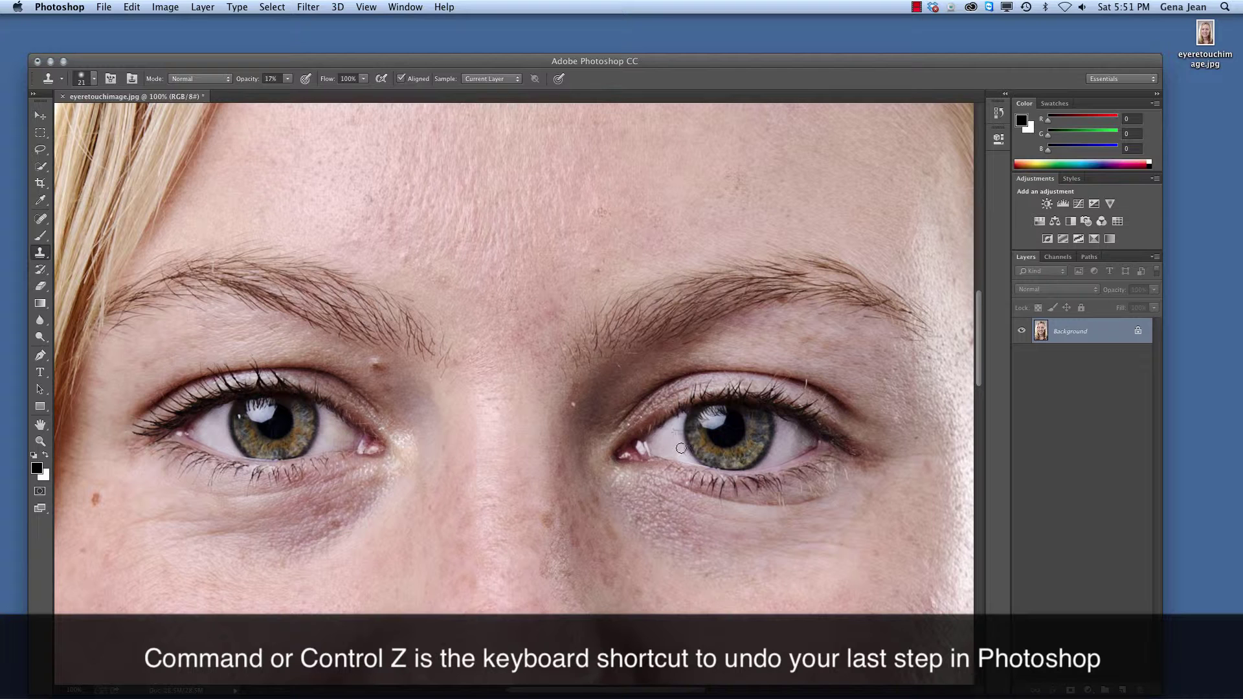
# Step: Clone over the remaining red veins in the outer and inner whites of the image-left eye
pyautogui.keyDown('alt'); pyautogui.click(200, 428); pyautogui.keyUp('alt')
pyautogui.moveTo(192, 432); pyautogui.dragTo(202, 432)
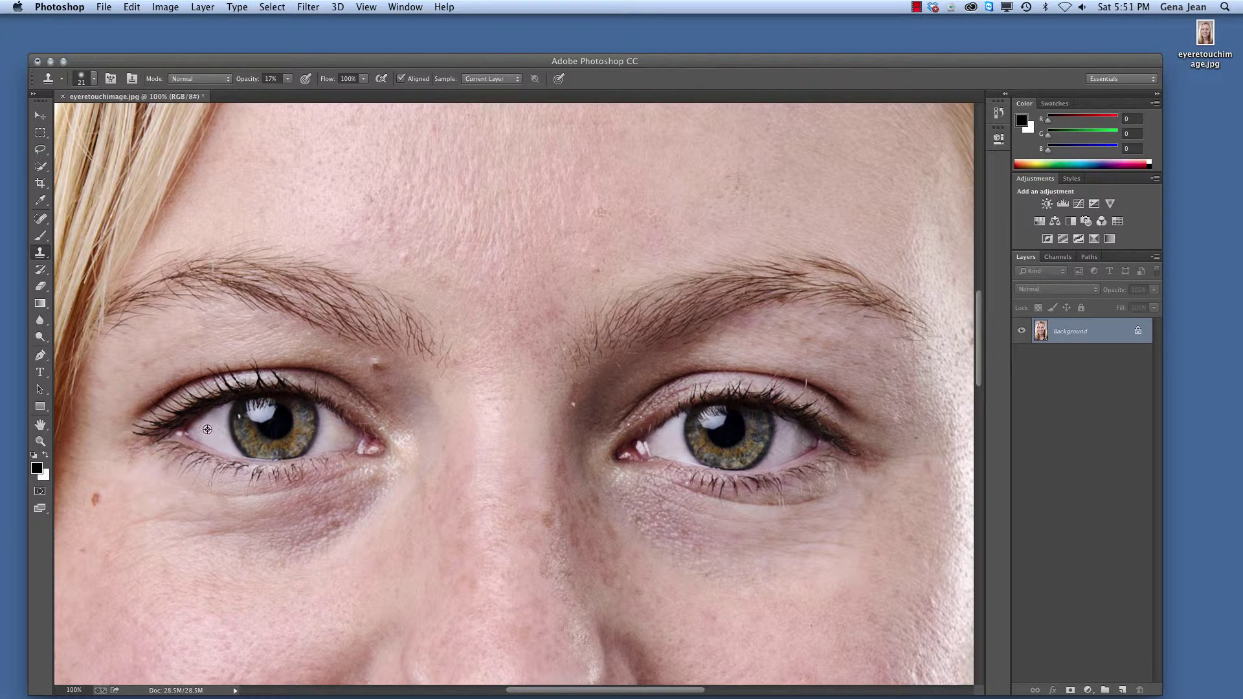
pyautogui.moveTo(200, 436); pyautogui.dragTo(201, 435)
pyautogui.moveTo(332, 436)
pyautogui.mouseDown()
pyautogui.moveTo(350, 442)
pyautogui.moveTo(335, 434)
pyautogui.moveTo(334, 445)
pyautogui.mouseUp()
# Step: Compare the original image with the latest Clone Stamp state in the history, ending on the retouched version
pyautogui.click(998, 114)
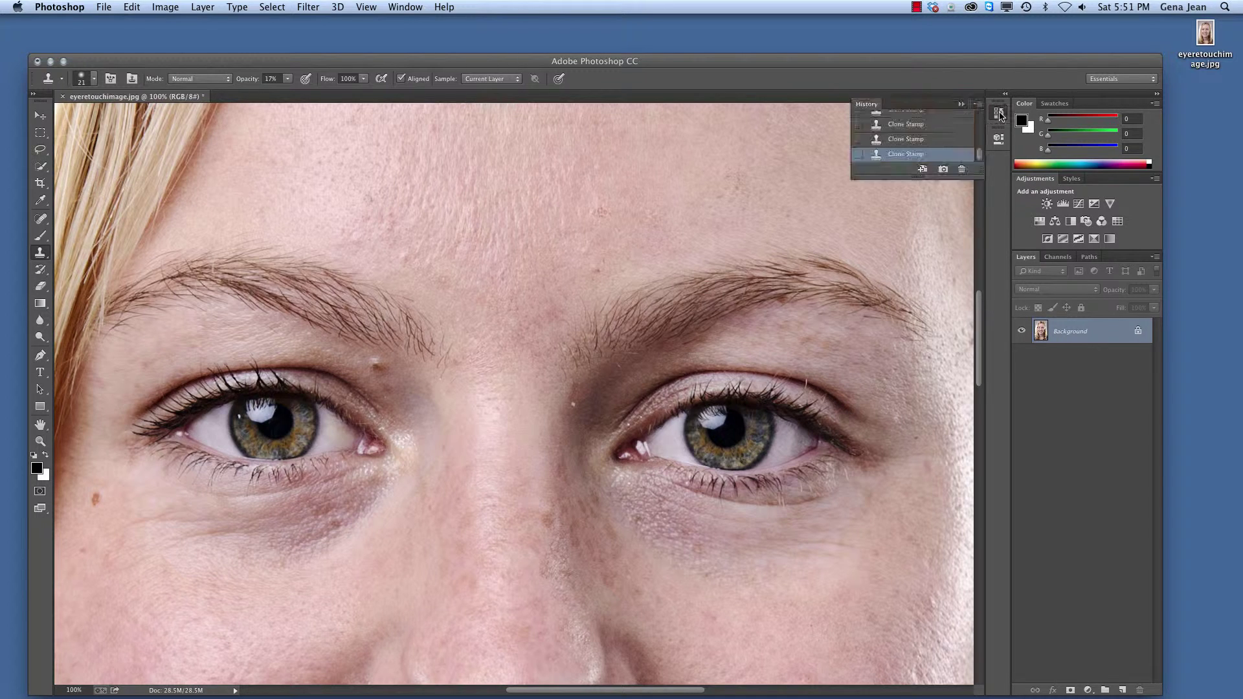
pyautogui.scroll(5, 934, 127)
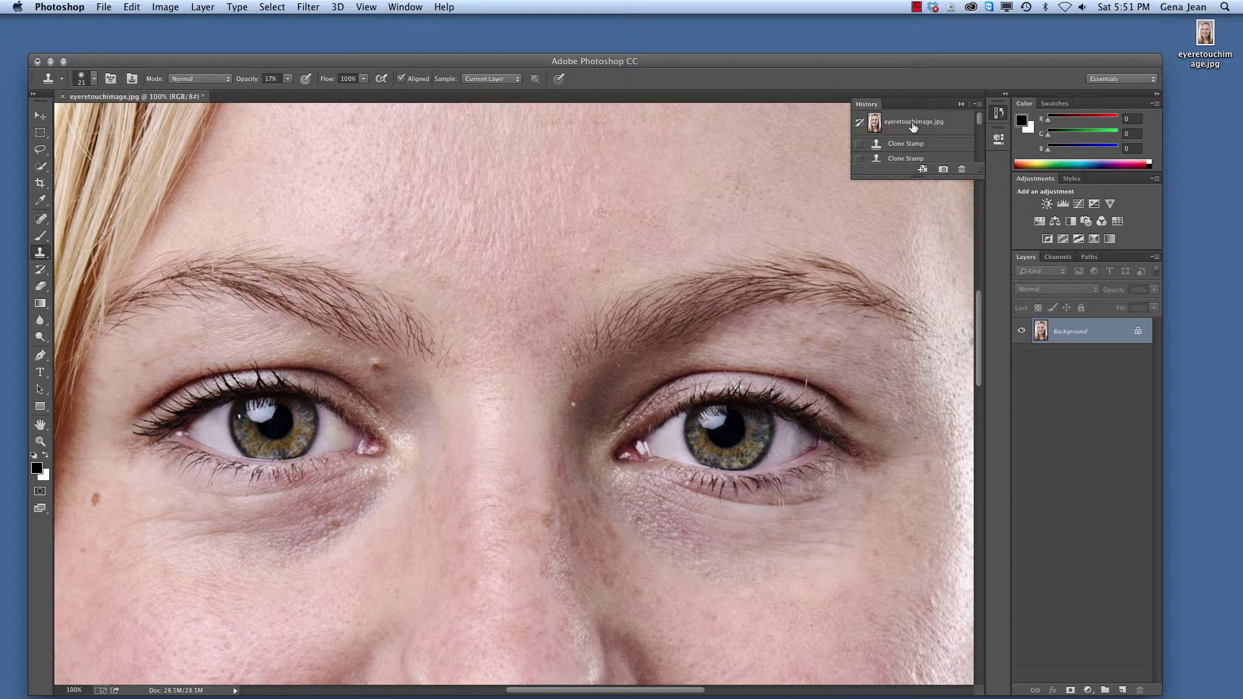
pyautogui.click(913, 127)
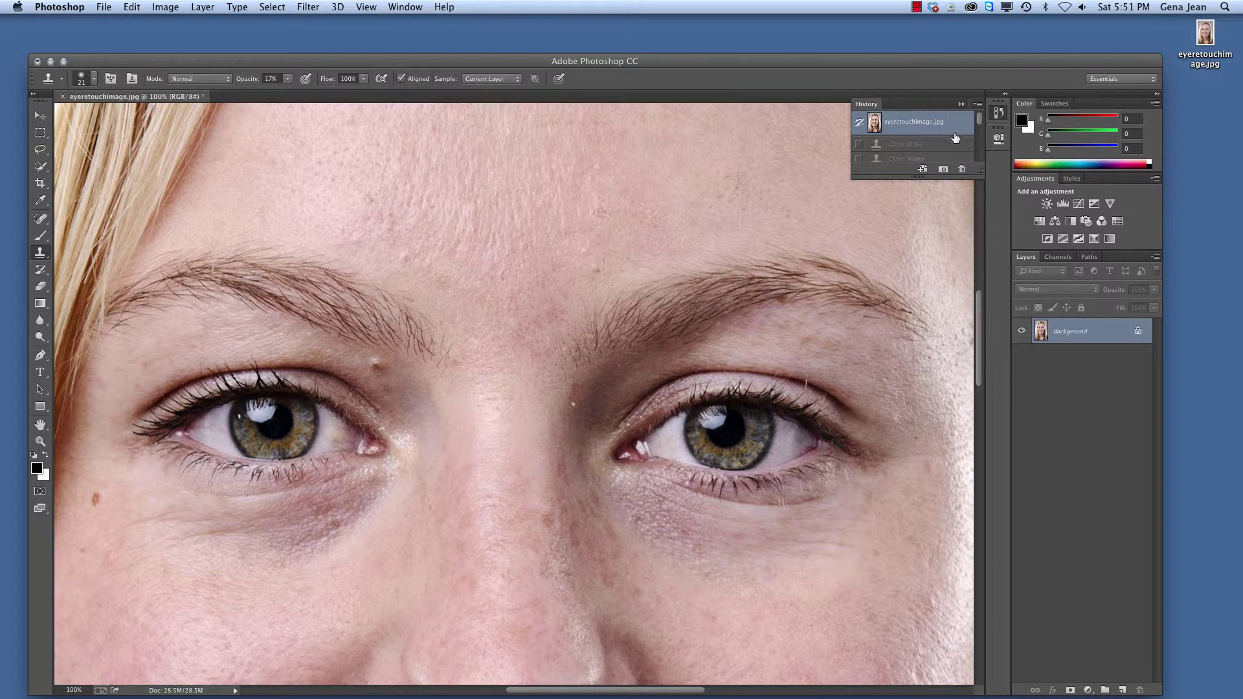
pyautogui.moveTo(980, 123); pyautogui.dragTo(980, 164)
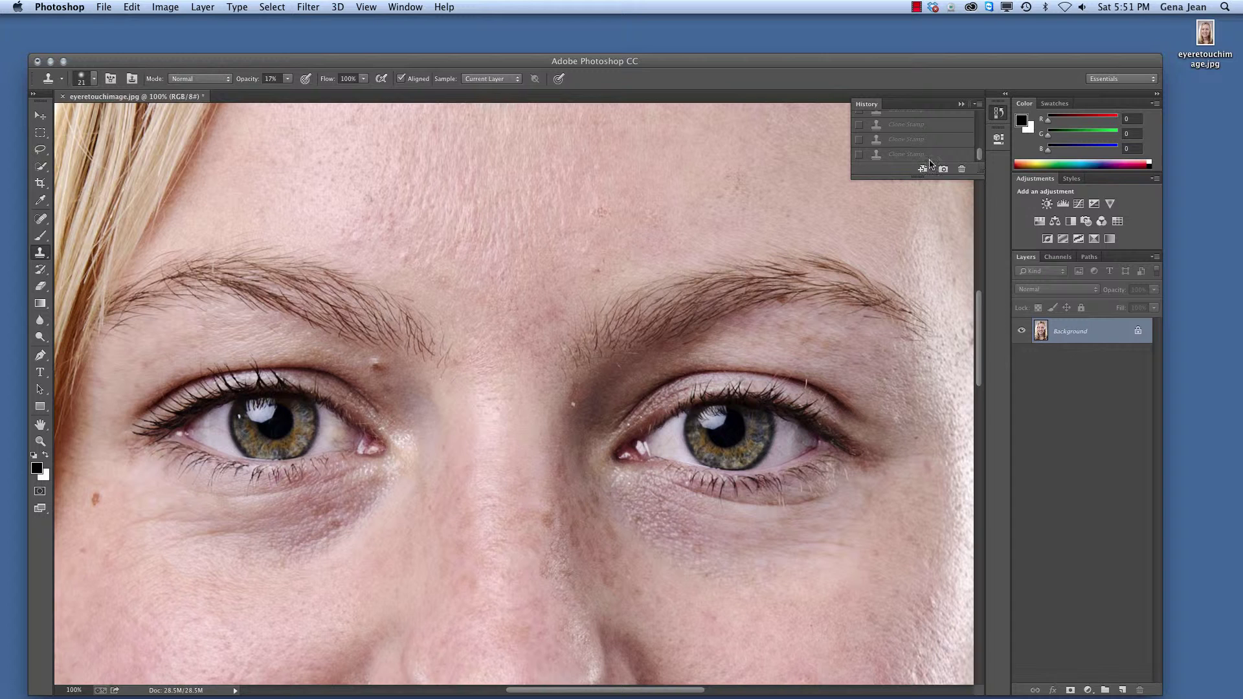
pyautogui.click(905, 154)
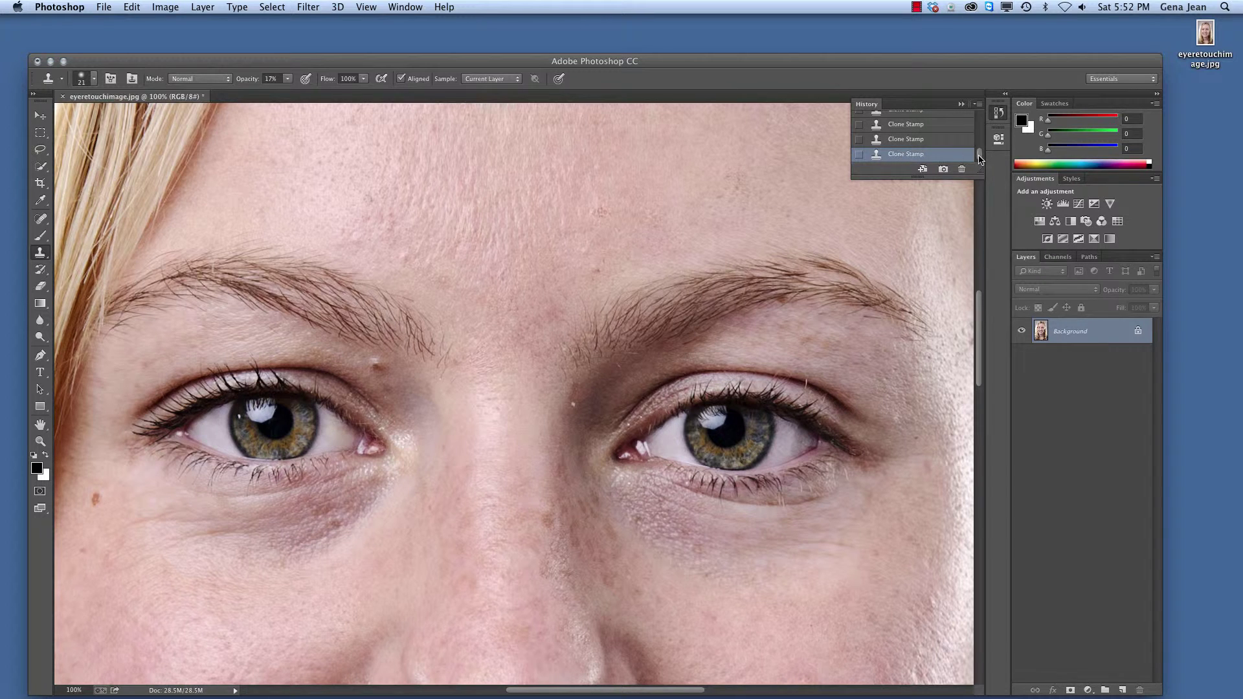
pyautogui.moveTo(980, 159)
pyautogui.mouseDown()
pyautogui.moveTo(977, 121)
pyautogui.moveTo(979, 155)
pyautogui.mouseUp()
pyautogui.click(911, 124)
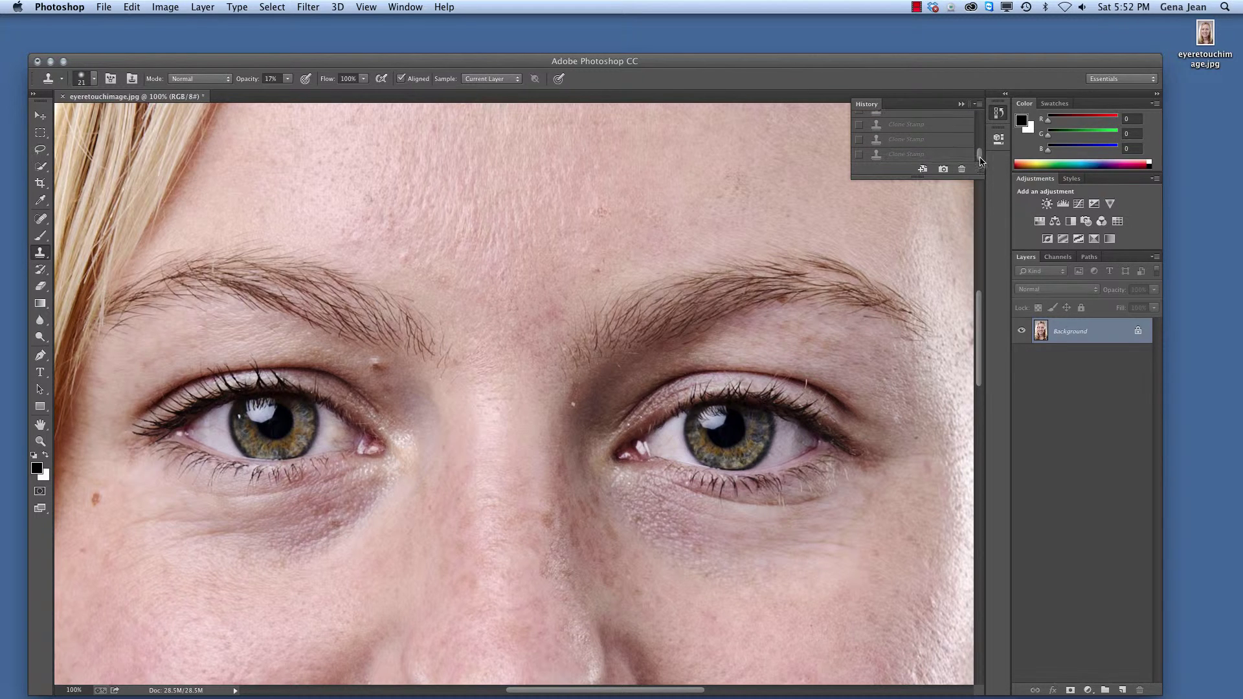
pyautogui.click(945, 155)
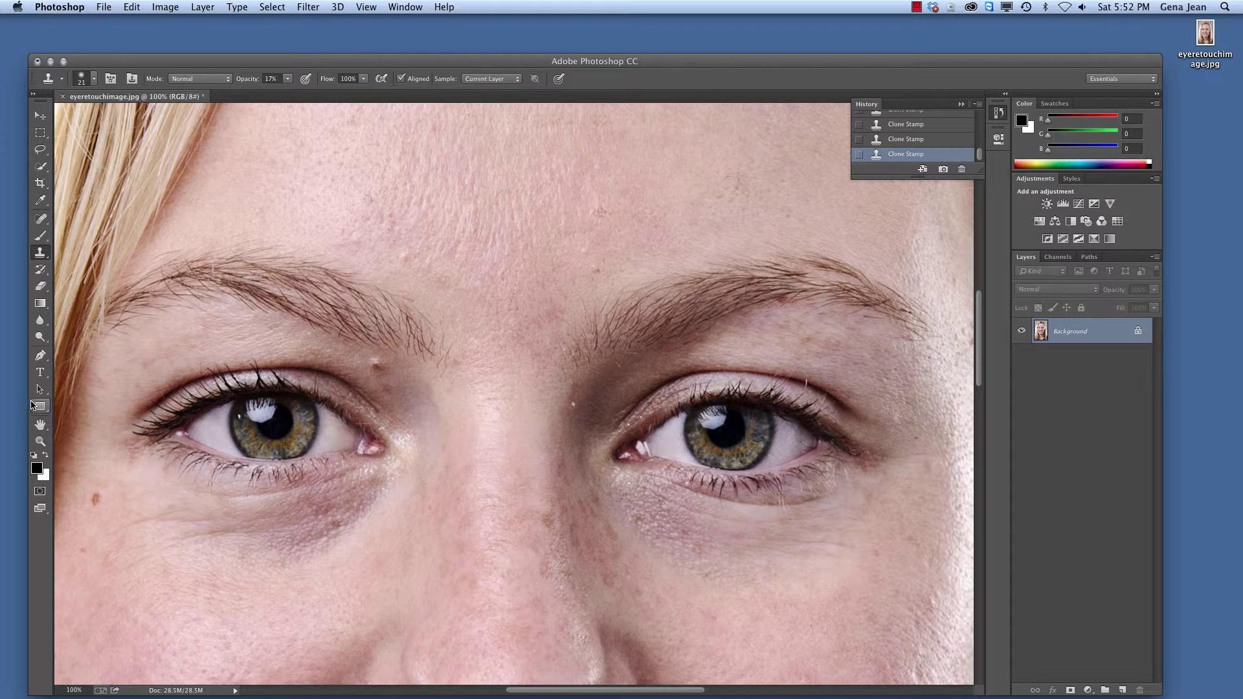
# Step: Choose the Sponge tool in Desaturate mode, set its flow to 35% and reduce the brush size to 35
pyautogui.click(38, 341)
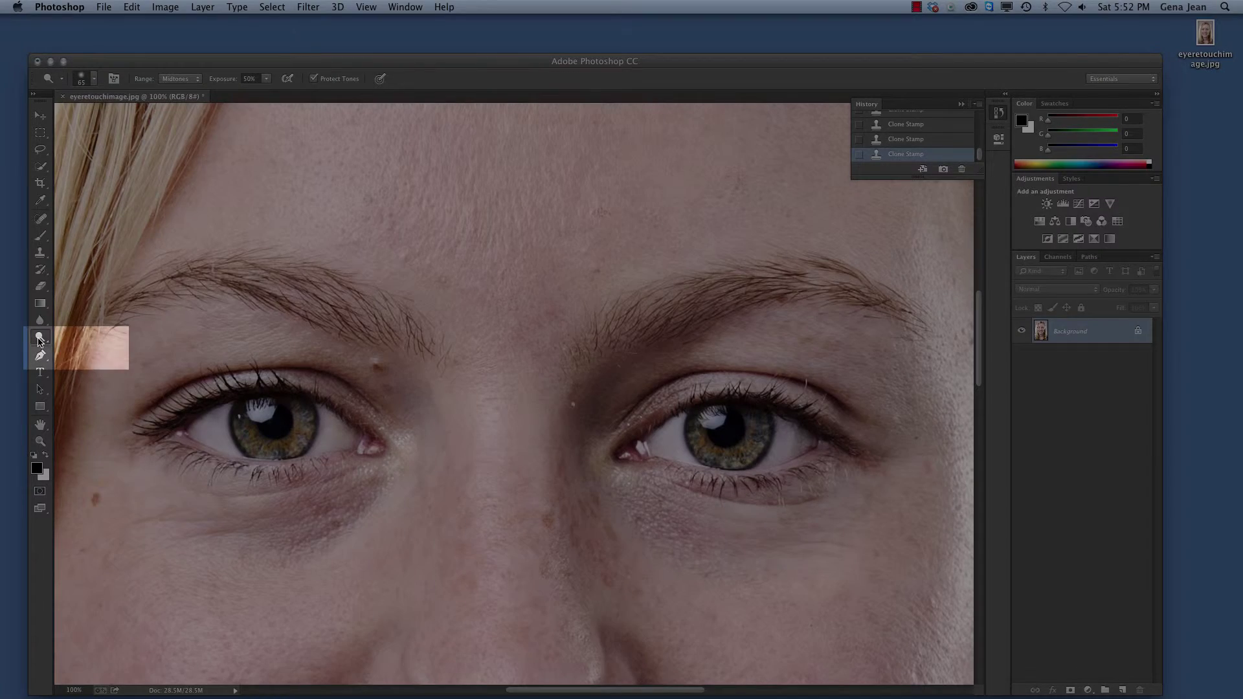
pyautogui.click(101, 359)
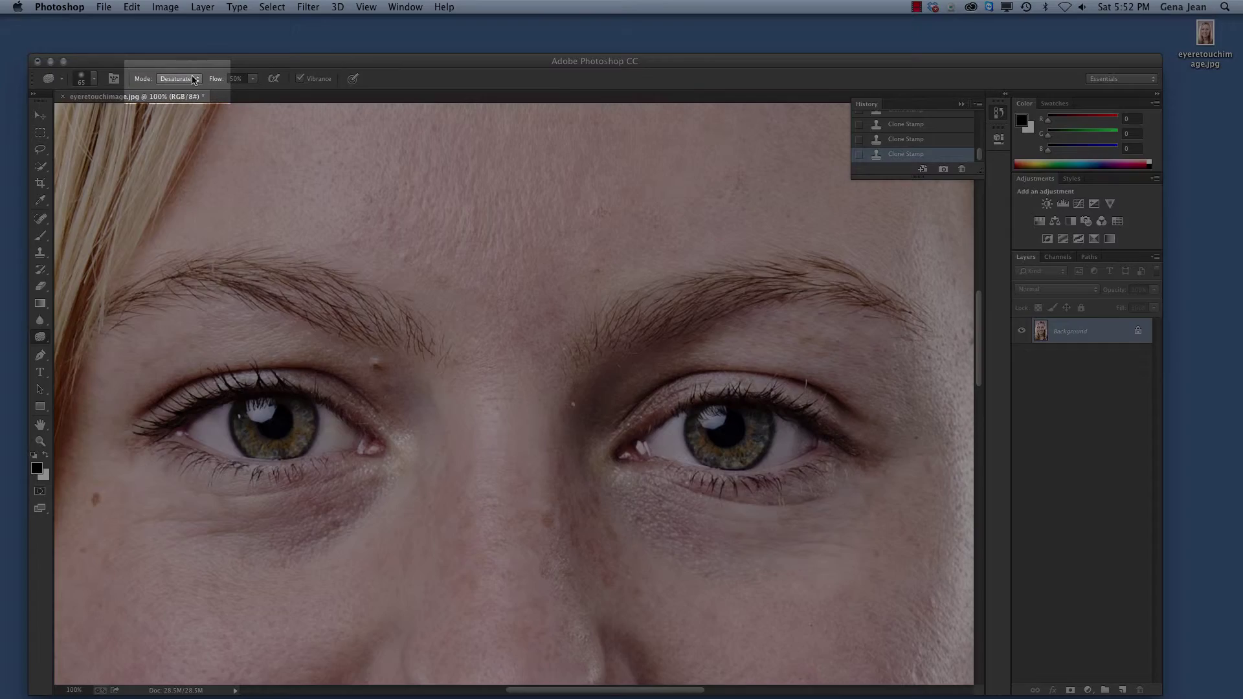
pyautogui.click(193, 79)
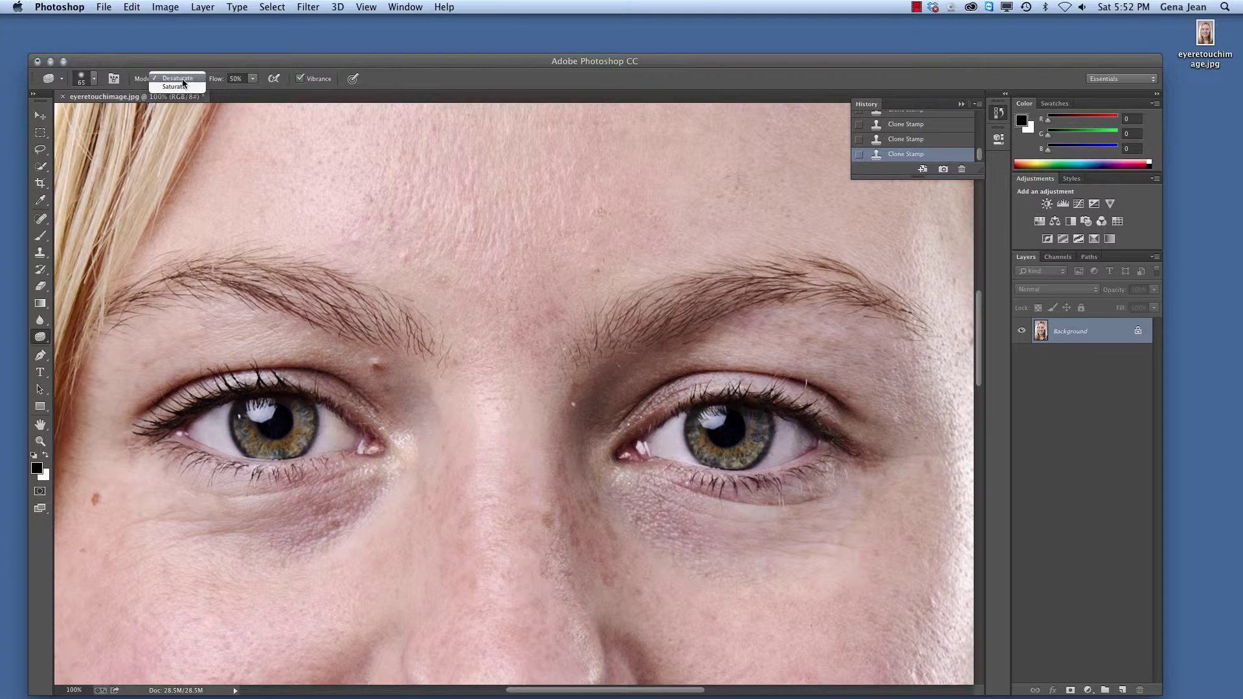
pyautogui.click(188, 78)
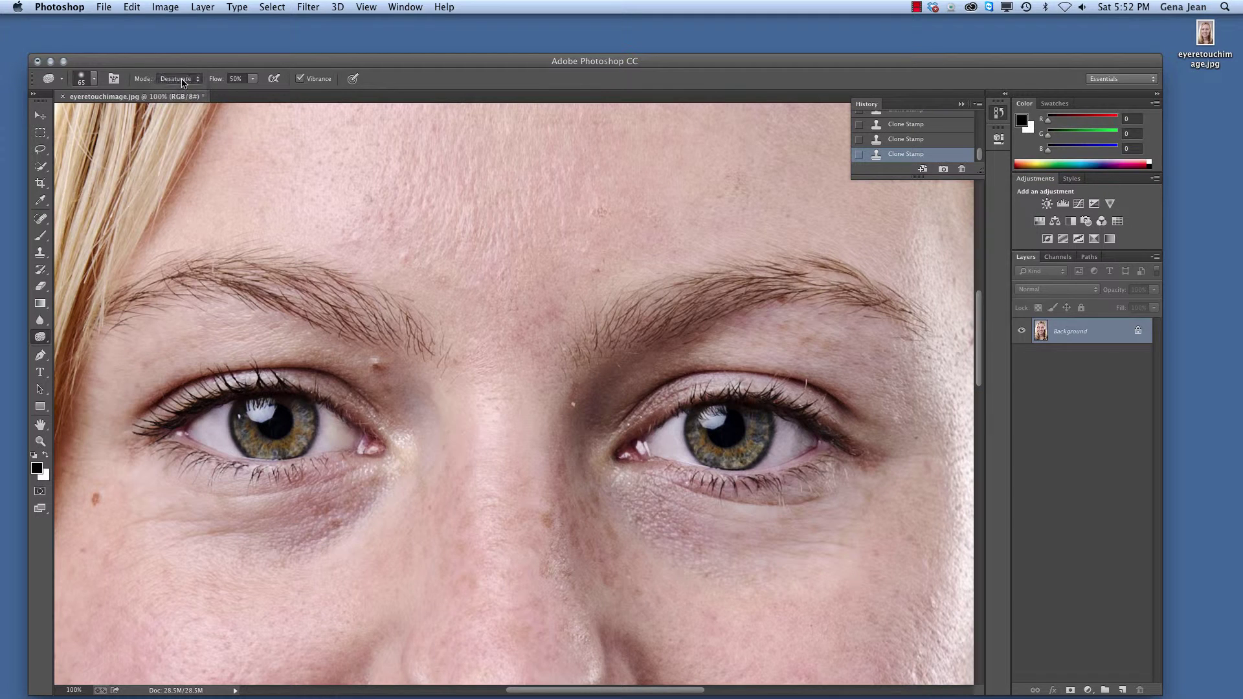
pyautogui.click(251, 79)
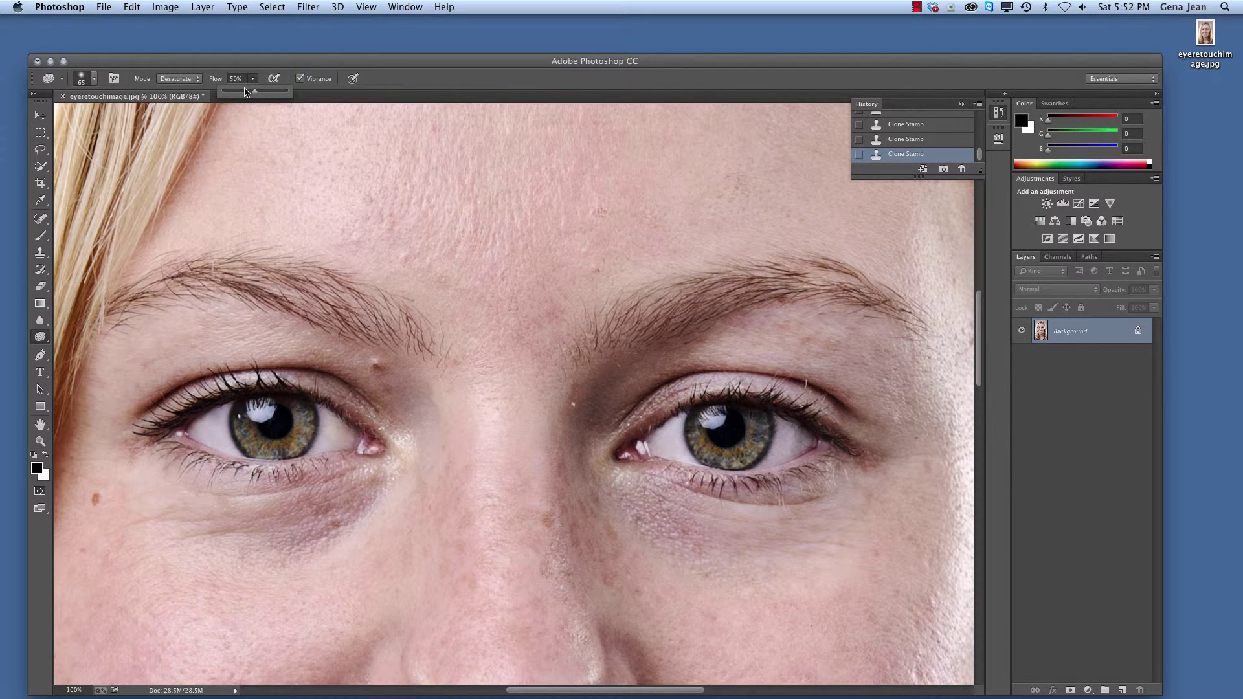
pyautogui.click(244, 91)
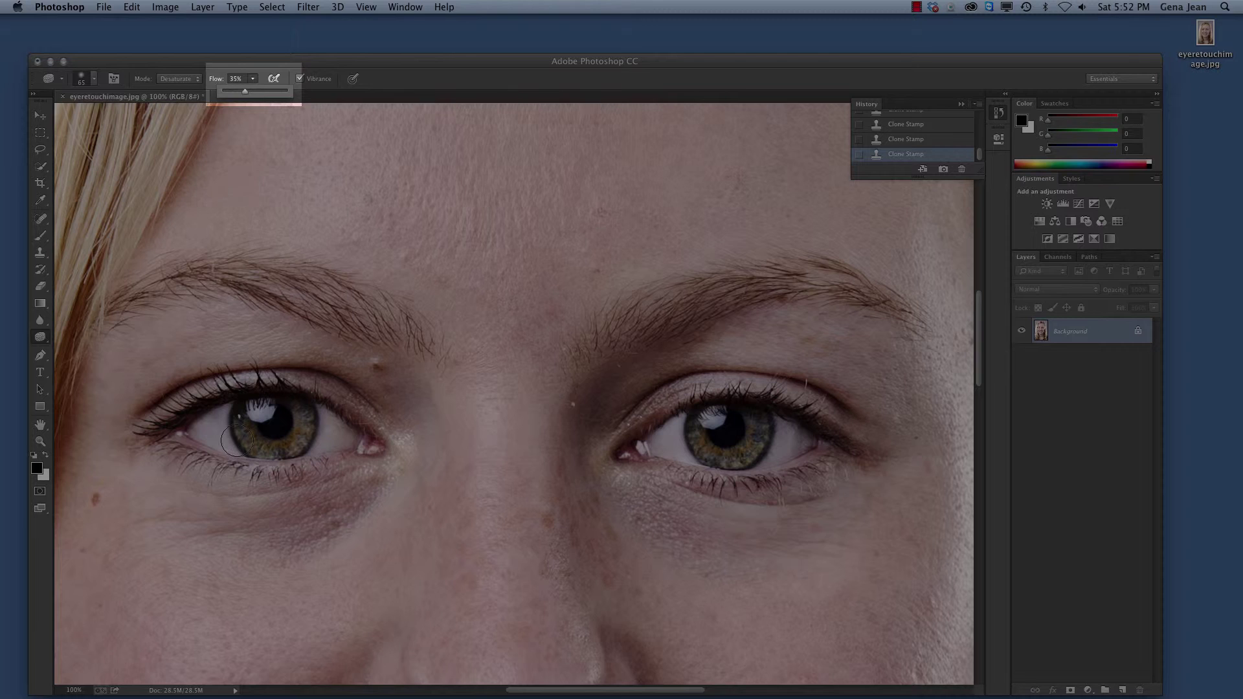
pyautogui.press('[')
pyautogui.press('[')
pyautogui.press('[')
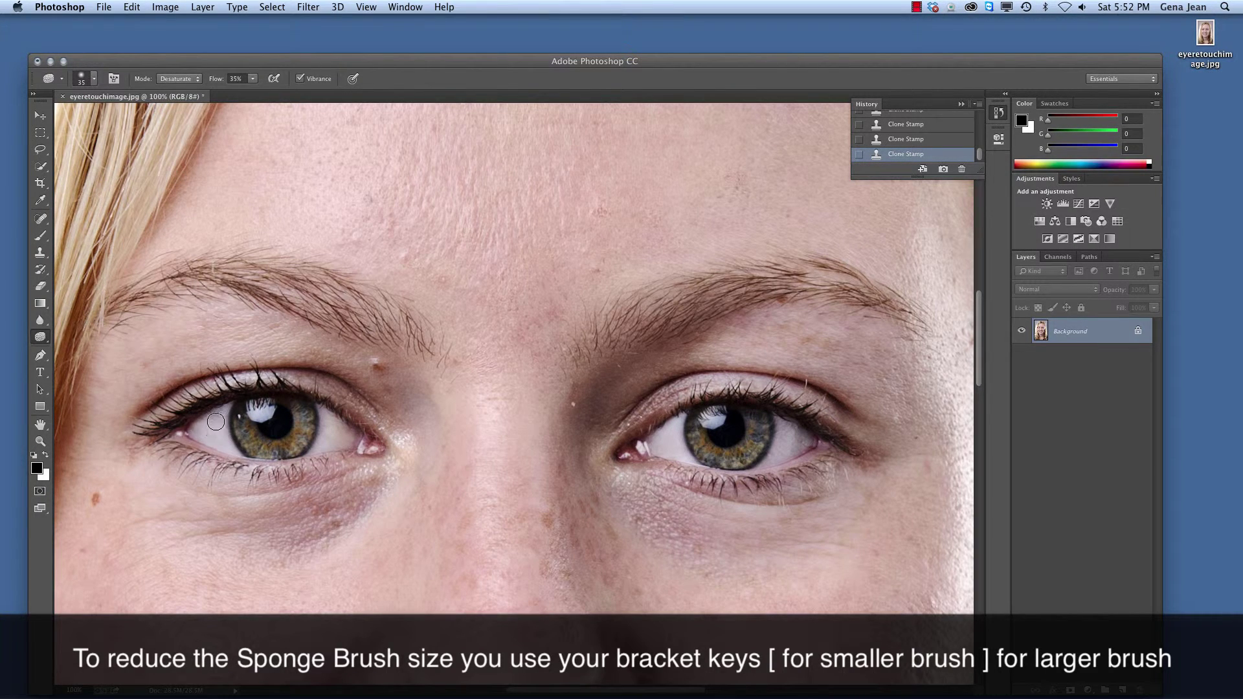
# Step: Desaturate the whites on both sides of the iris in each eye with the Sponge tool
pyautogui.moveTo(203, 437); pyautogui.dragTo(230, 446)
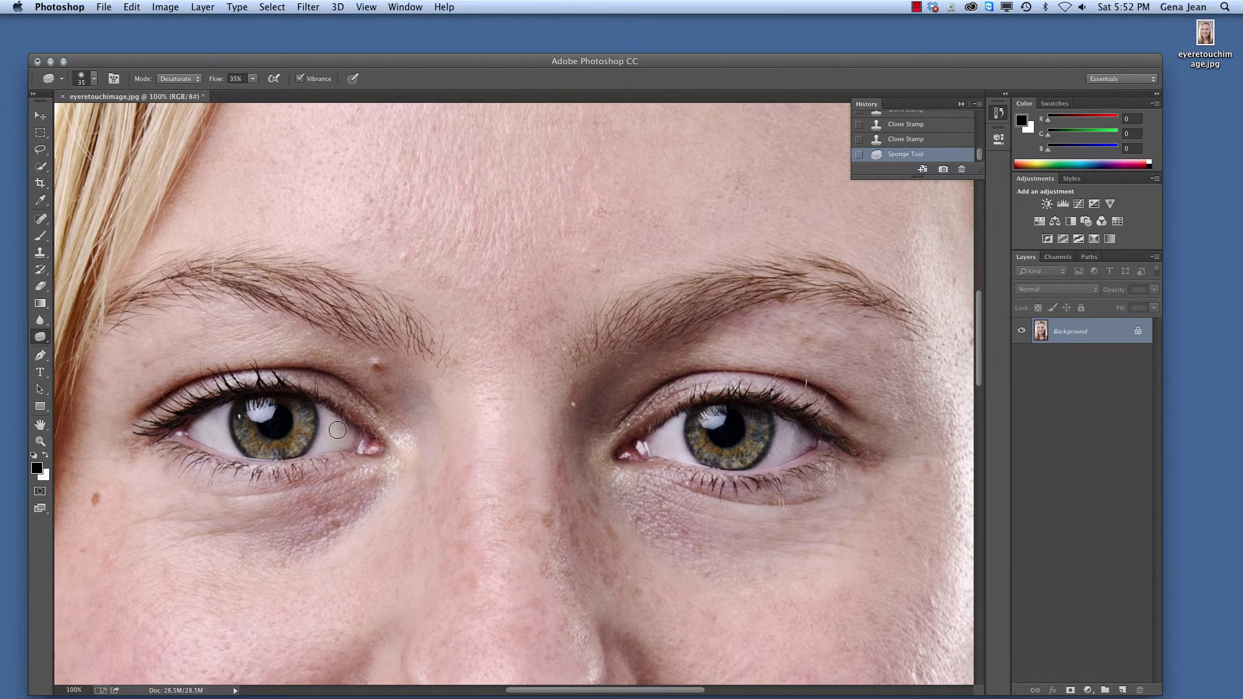
pyautogui.moveTo(338, 441); pyautogui.dragTo(336, 424)
pyautogui.moveTo(653, 447)
pyautogui.mouseDown()
pyautogui.moveTo(816, 459)
pyautogui.moveTo(781, 428)
pyautogui.moveTo(777, 456)
pyautogui.moveTo(800, 440)
pyautogui.mouseUp()
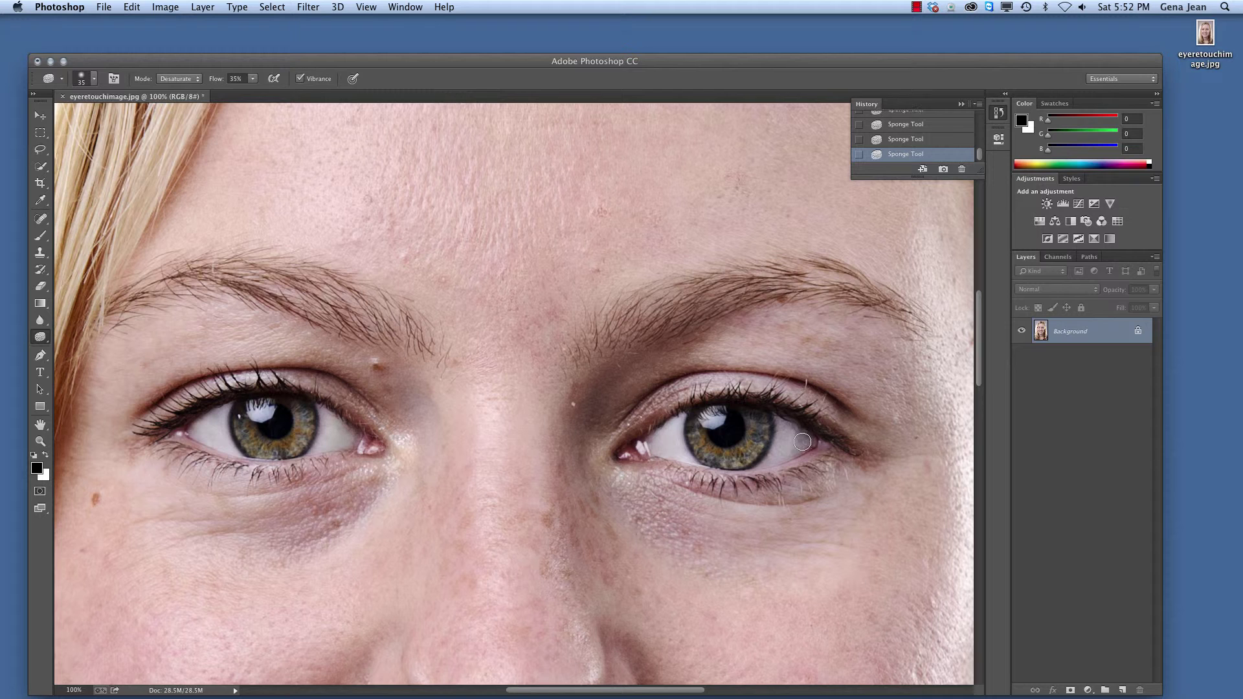